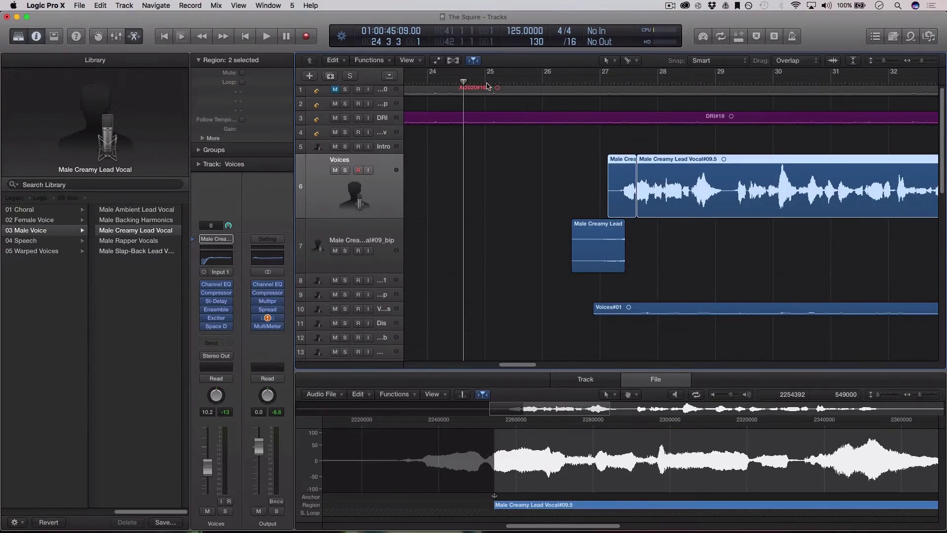
Play the full mix from about bar 25 through the vocal entry and return the playhead to bar 25
mouse_move(488, 83)
mouse_down()
mouse_move(463, 85)
mouse_move(506, 89)
mouse_move(500, 95)
mouse_up()
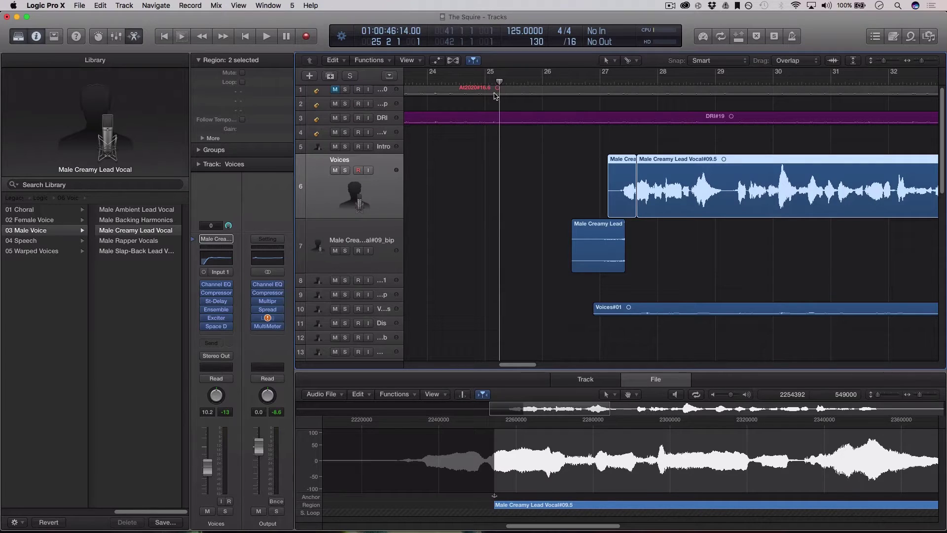
key(space)
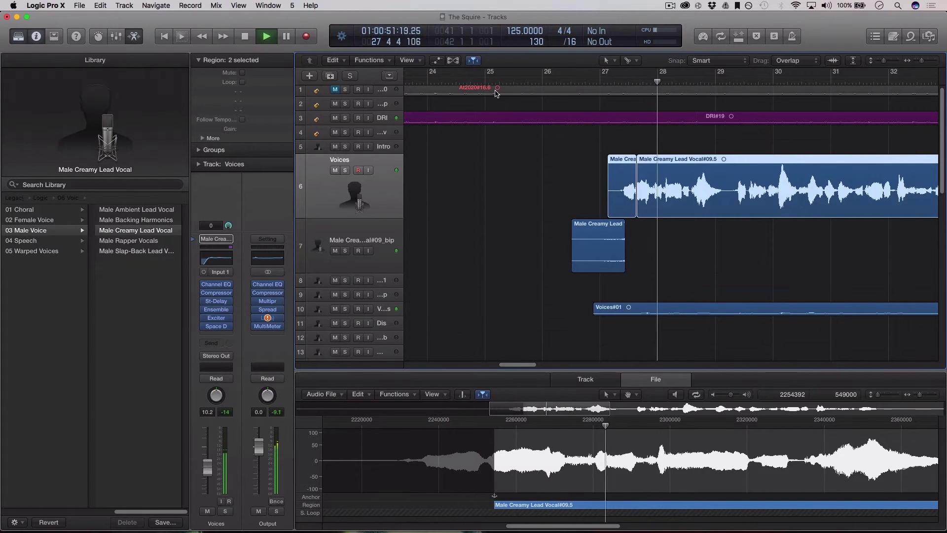
key(space)
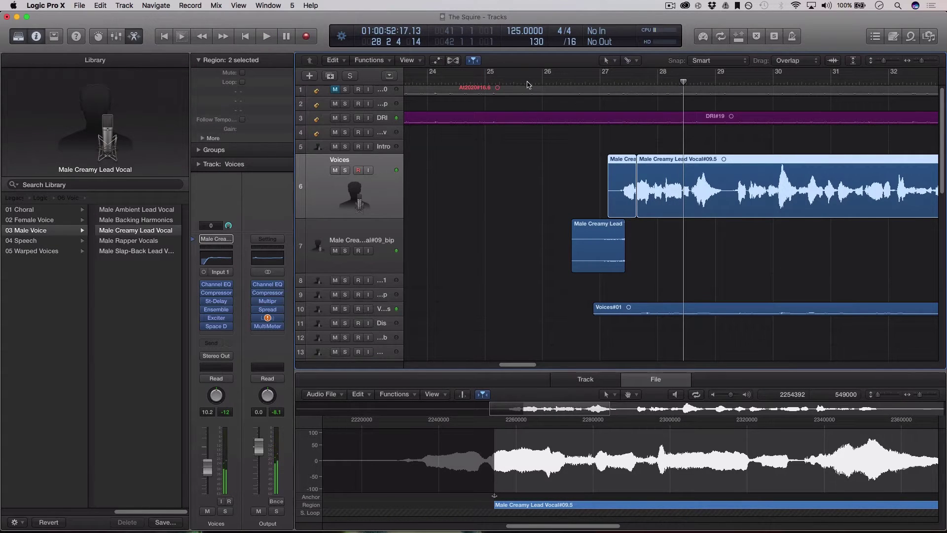
drag(526, 84, 493, 83)
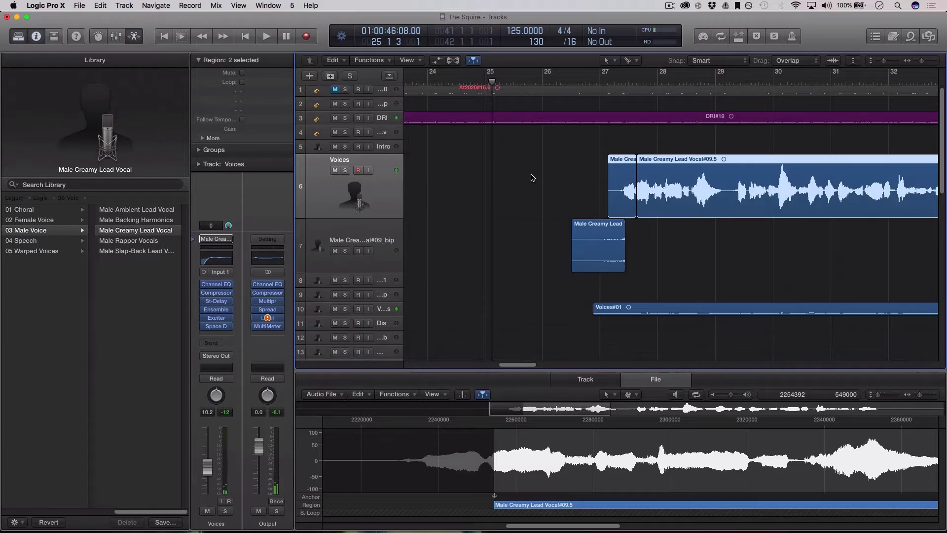
Solo the Voices track and the bounced vocal track below it, and play both from bar 26
scroll(532, 178, up, 5)
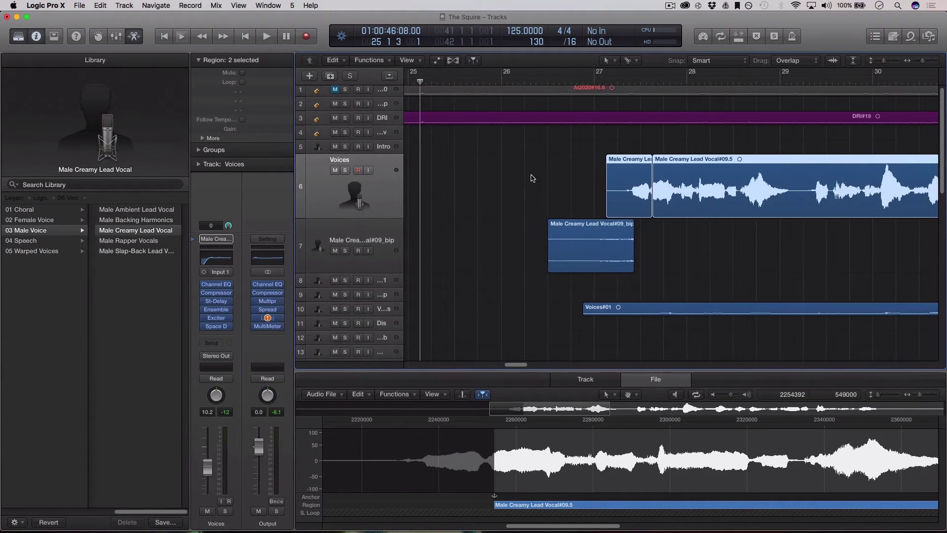
scroll(528, 170, down, 4)
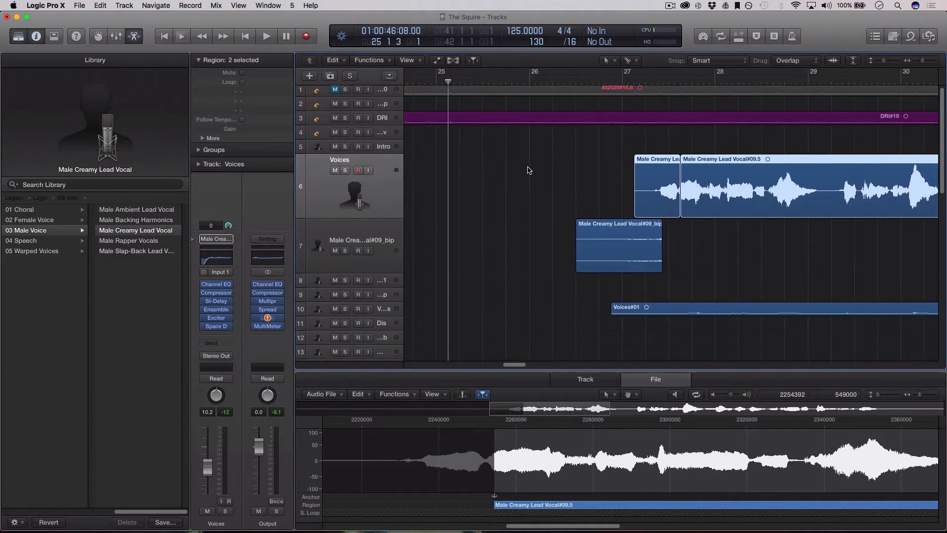
scroll(528, 170, right, 2)
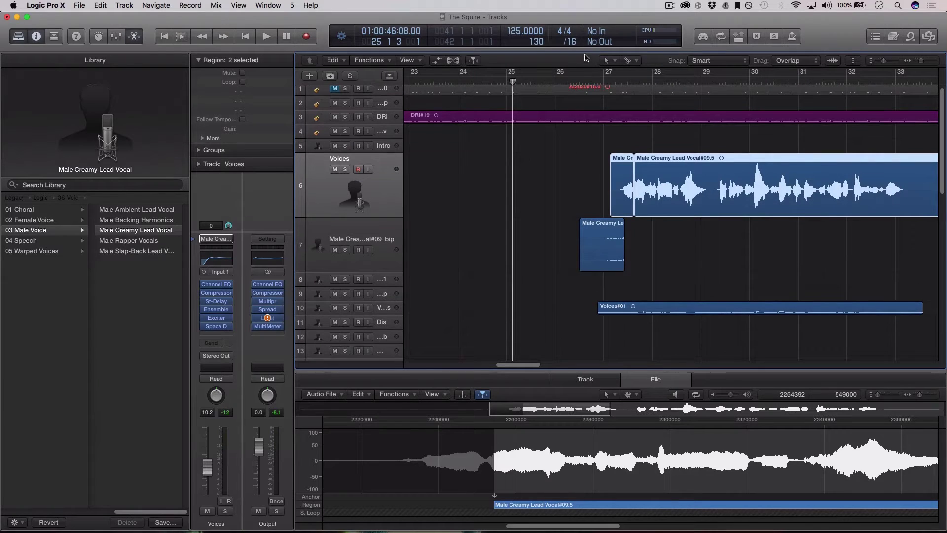
drag(589, 81, 573, 82)
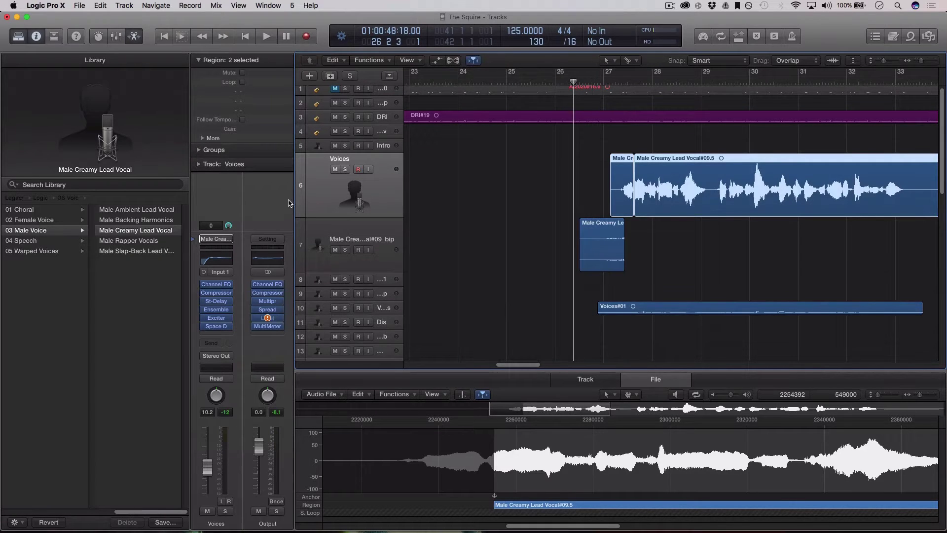
click(345, 169)
click(345, 250)
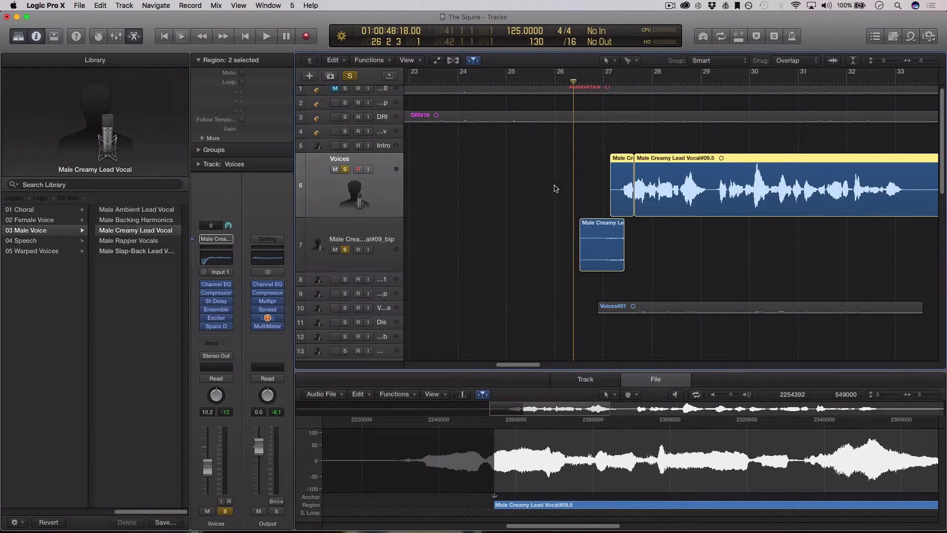
key(space)
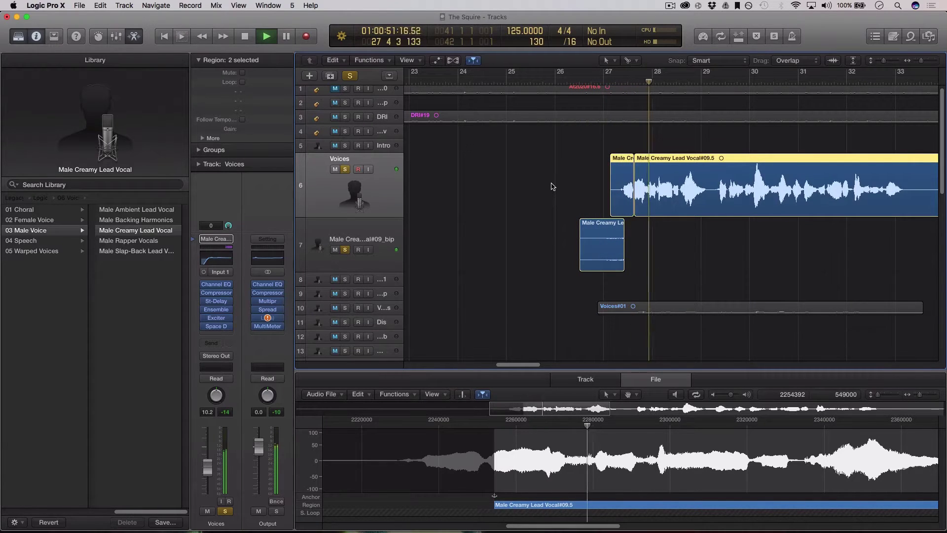
key(space)
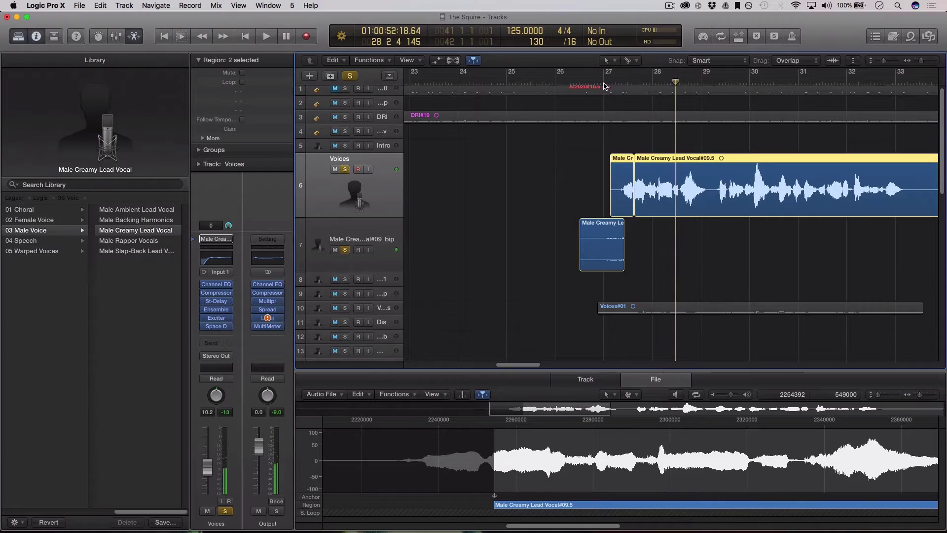
drag(599, 80, 572, 81)
Delete the bounced vocal track below Voices together with its region
click(606, 324)
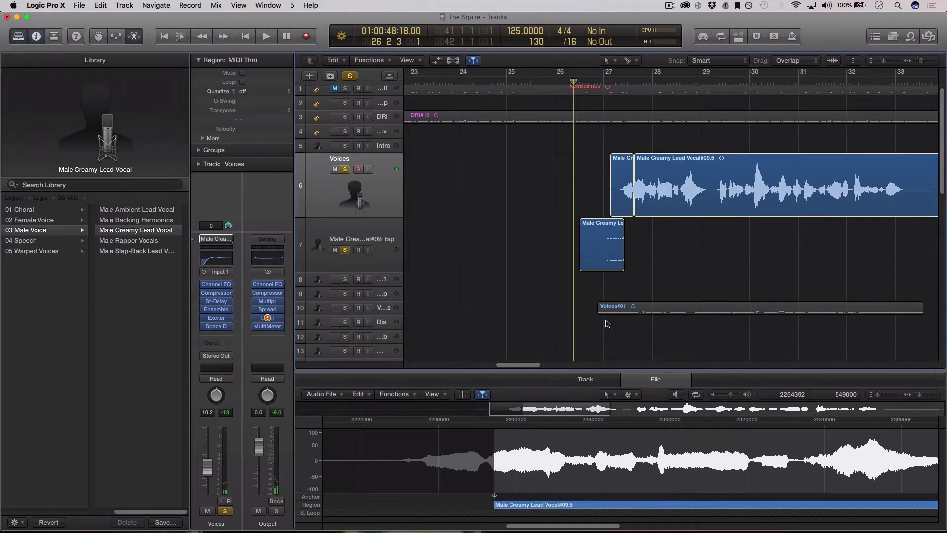
click(616, 249)
click(662, 245)
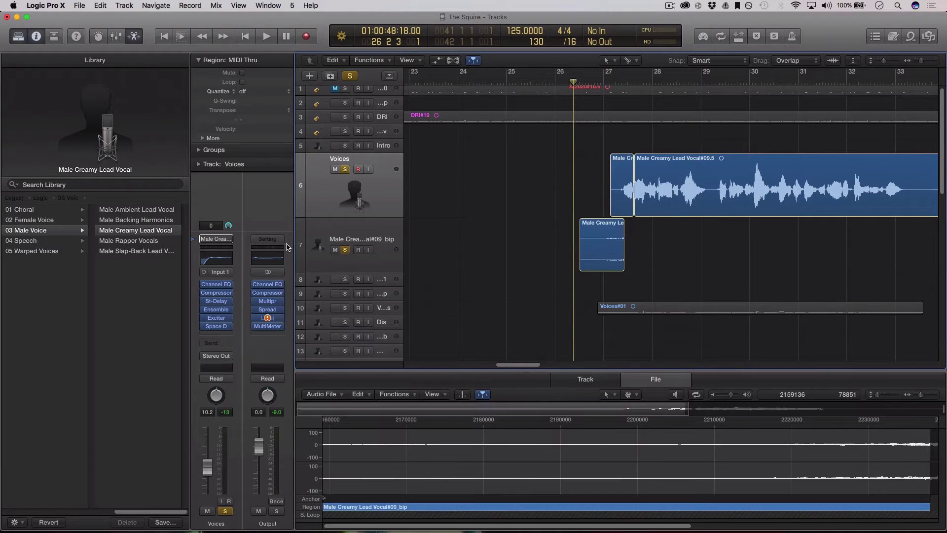
click(379, 239)
key(Delete)
key(Delete)
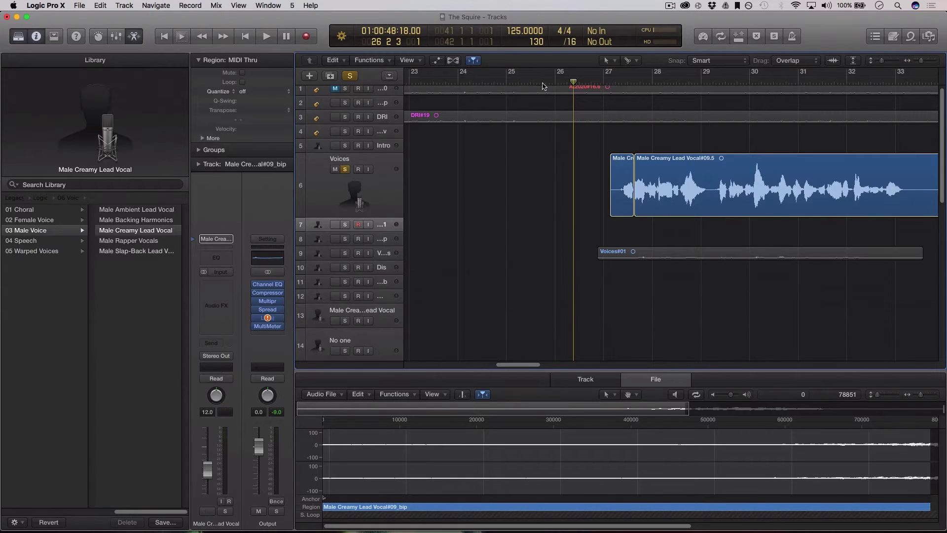
Play the soloed Voices track from bar 26 and return the playhead to bar 27
click(366, 198)
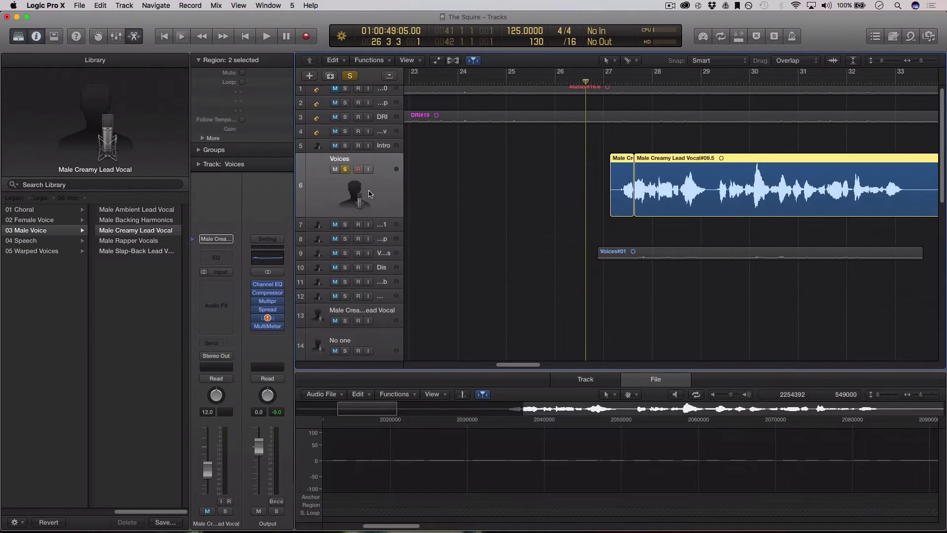
key(space)
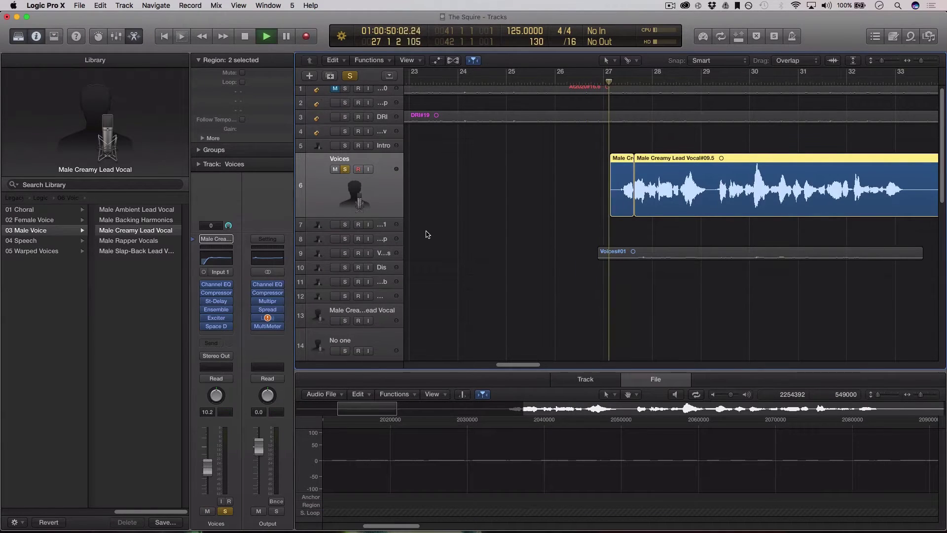
click(584, 184)
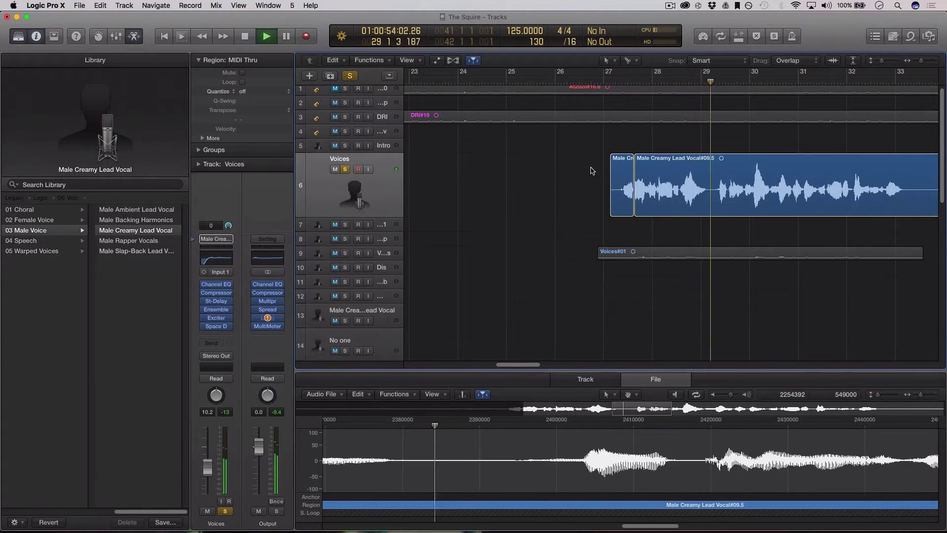
key(space)
drag(627, 88, 603, 82)
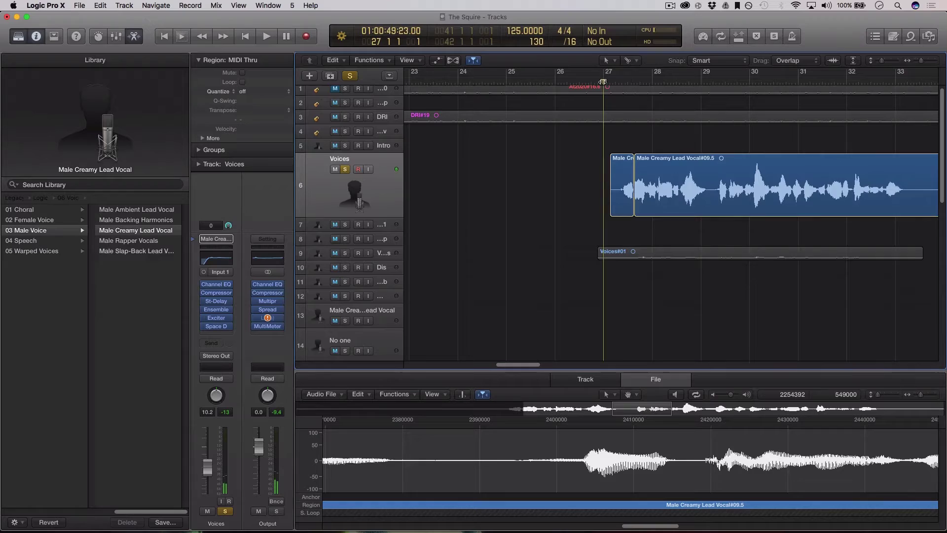
Set the reverb output of Space Designer on the Voices track to -24.0 dB and audition the vocal from bar 27
click(376, 191)
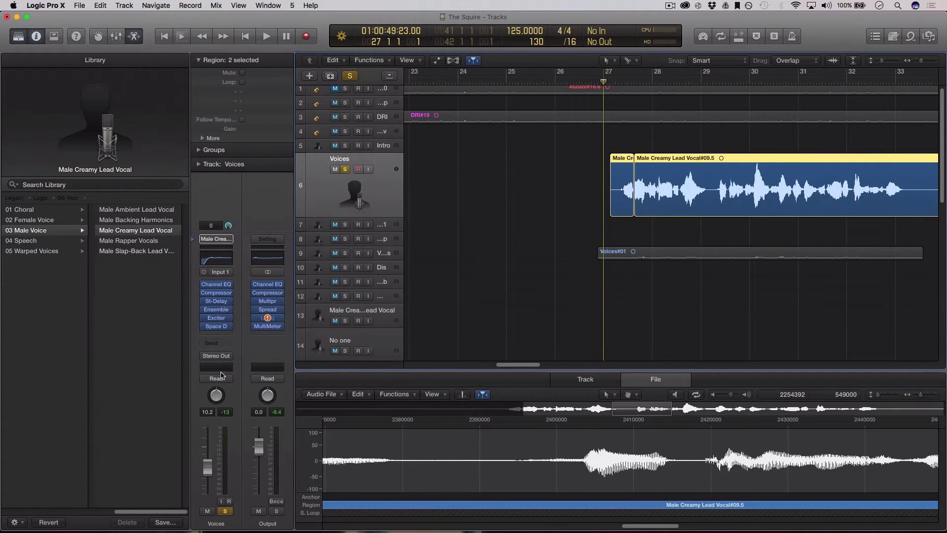
click(216, 327)
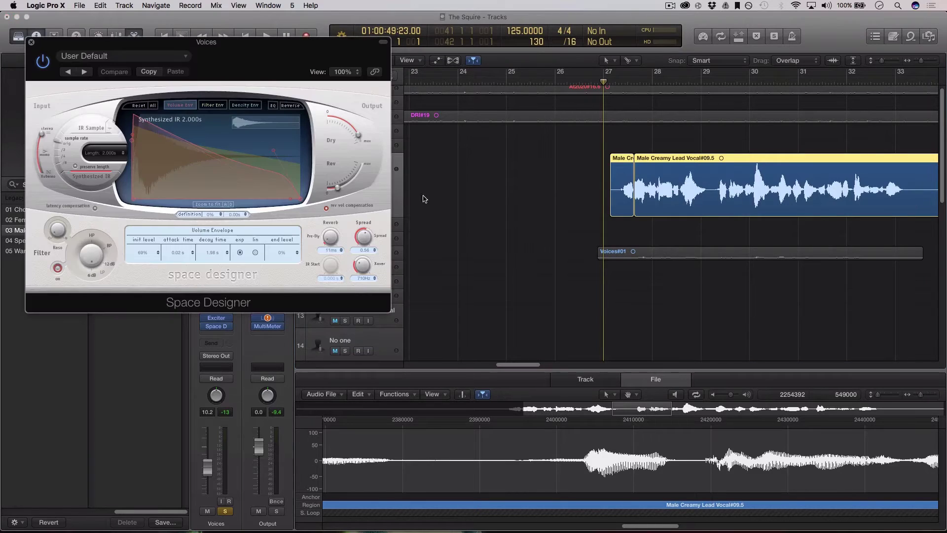
drag(342, 188, 345, 184)
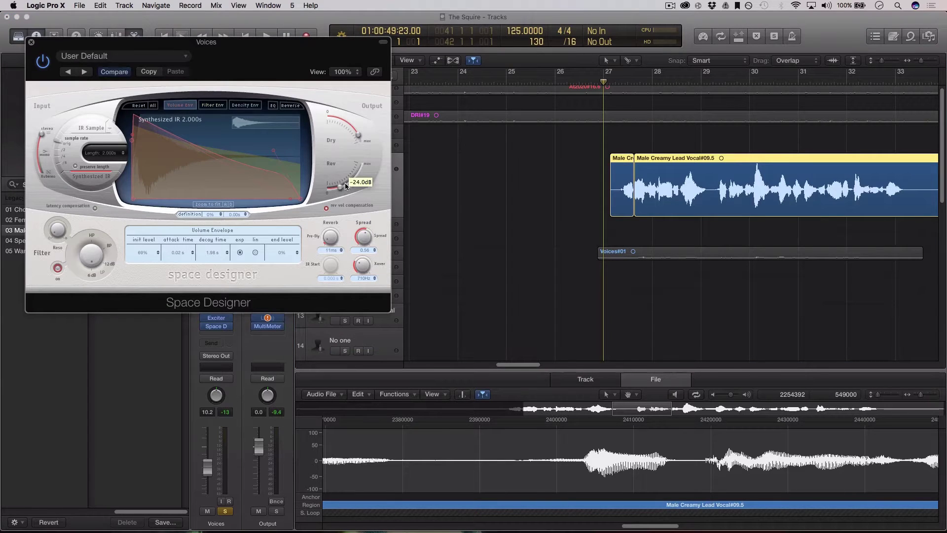
key(space)
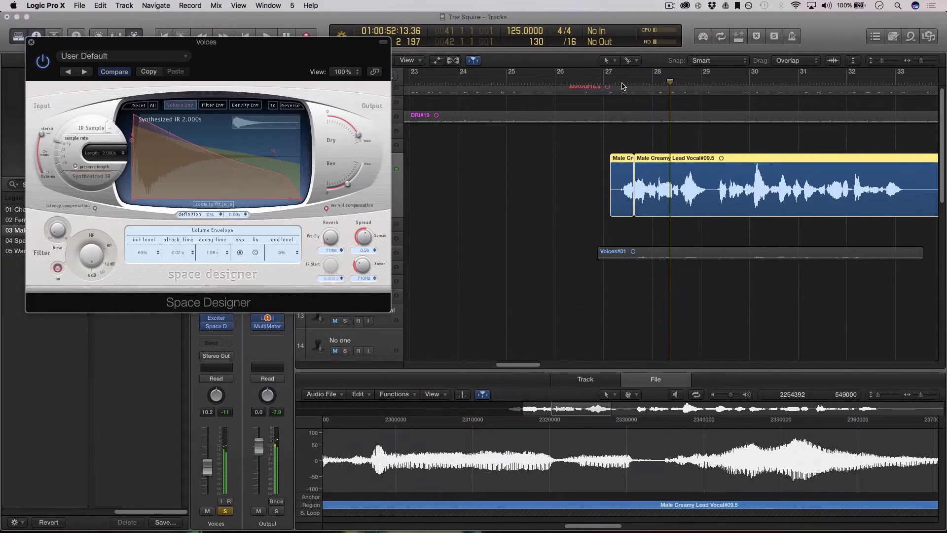
key(space)
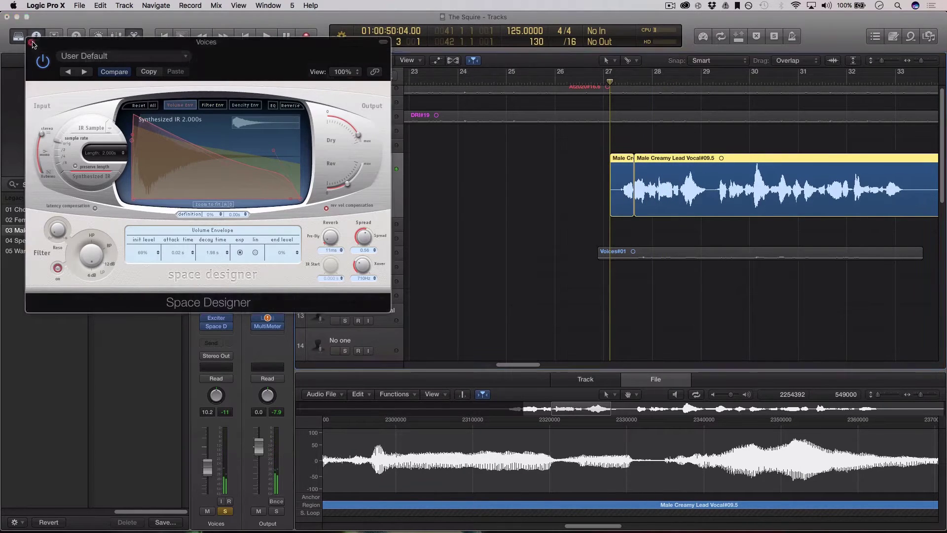
click(31, 42)
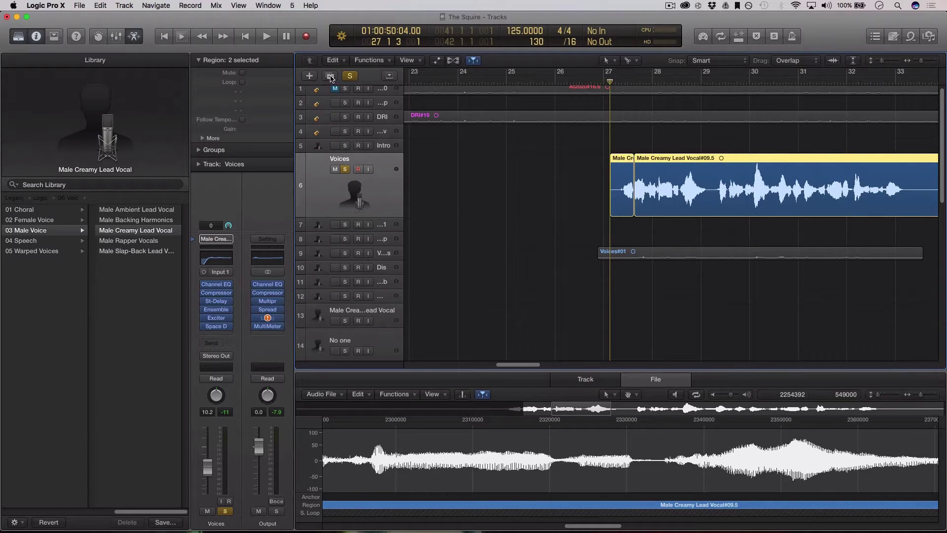
Bounce the short first region on Voices in place to a new track, muting the source and including the audio tail
click(587, 186)
right_click(617, 170)
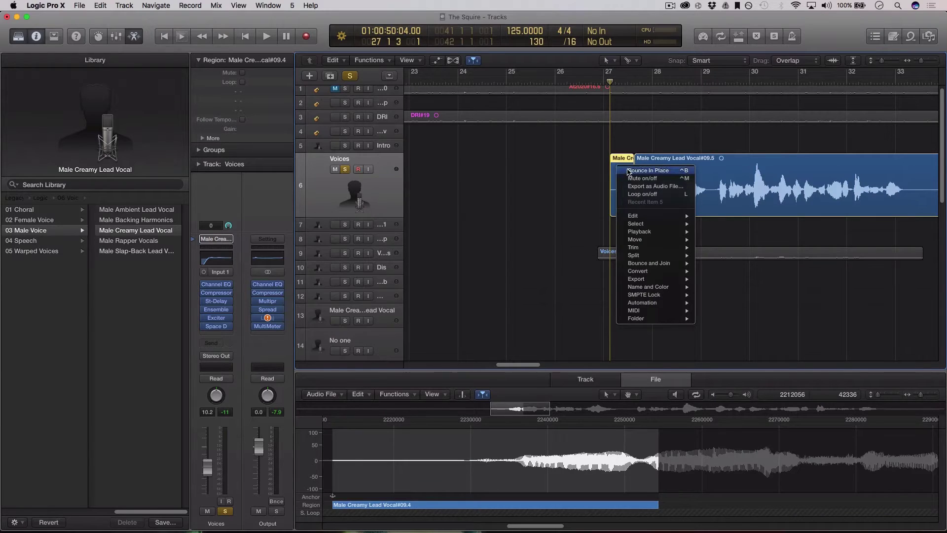
click(628, 170)
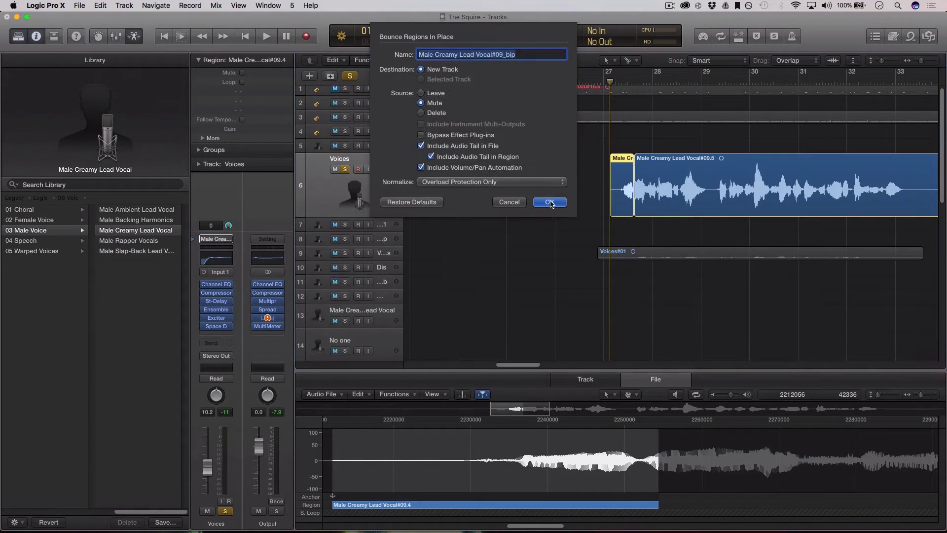
click(549, 203)
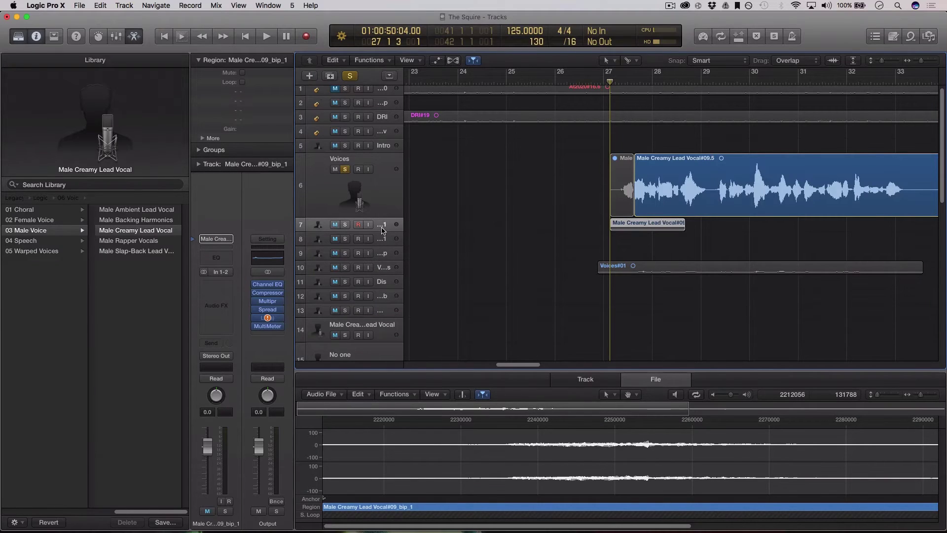
Enlarge the new bounced track, solo it instead of Voices, and play its region from about bar 27
drag(384, 230, 384, 271)
click(345, 159)
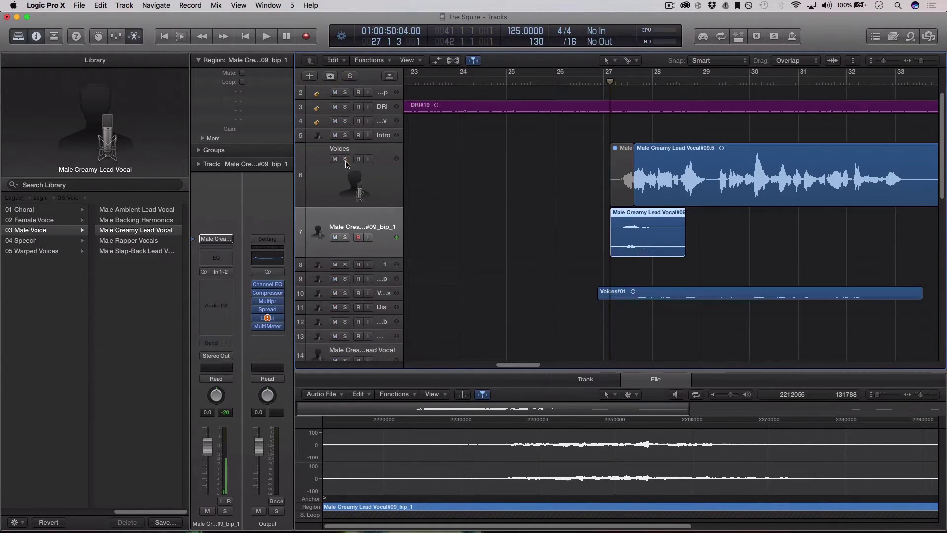
click(345, 237)
key(space)
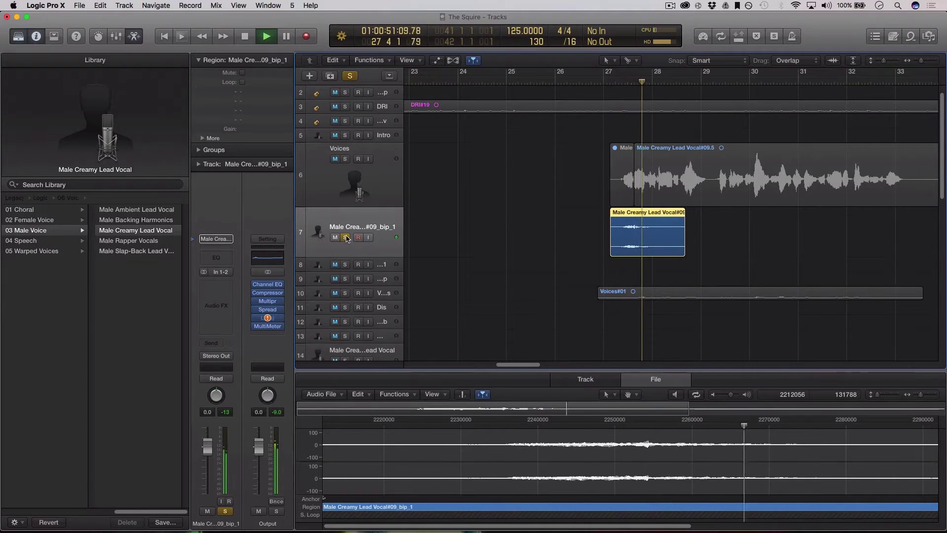
key(space)
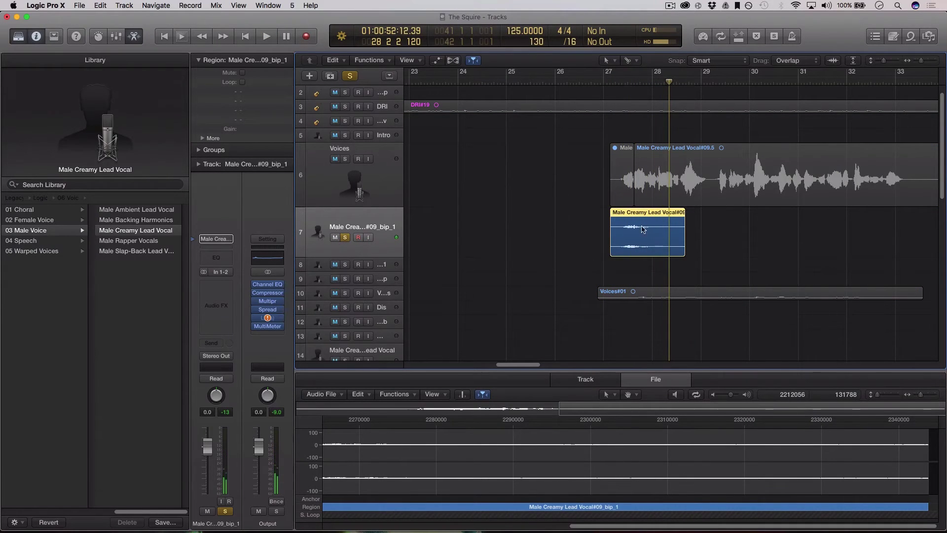
click(605, 84)
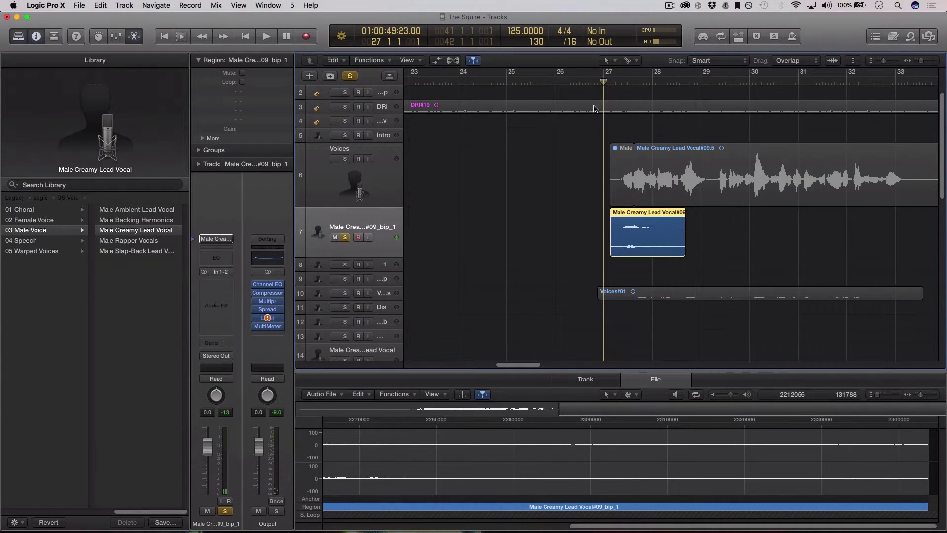
Reverse the audio of the bounced vocal region in the audio file editor
click(748, 237)
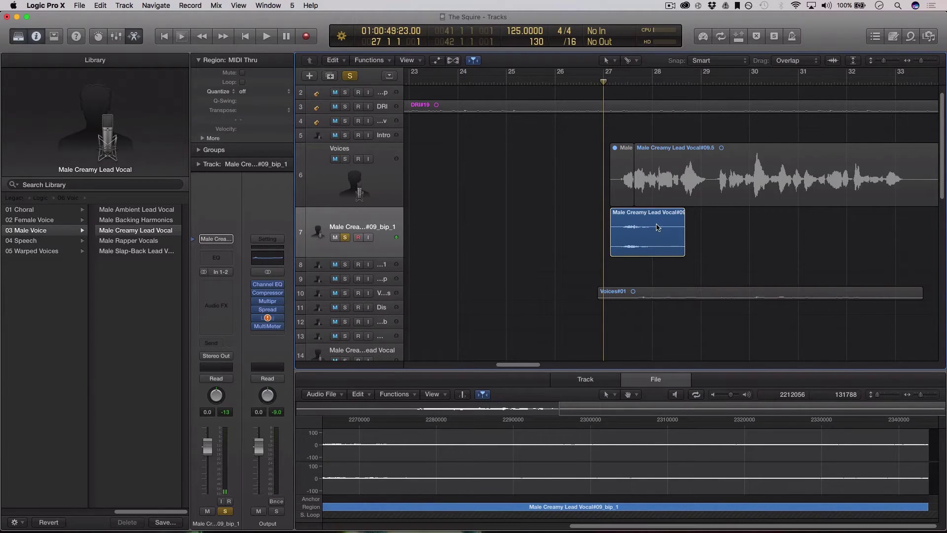
click(658, 227)
click(586, 379)
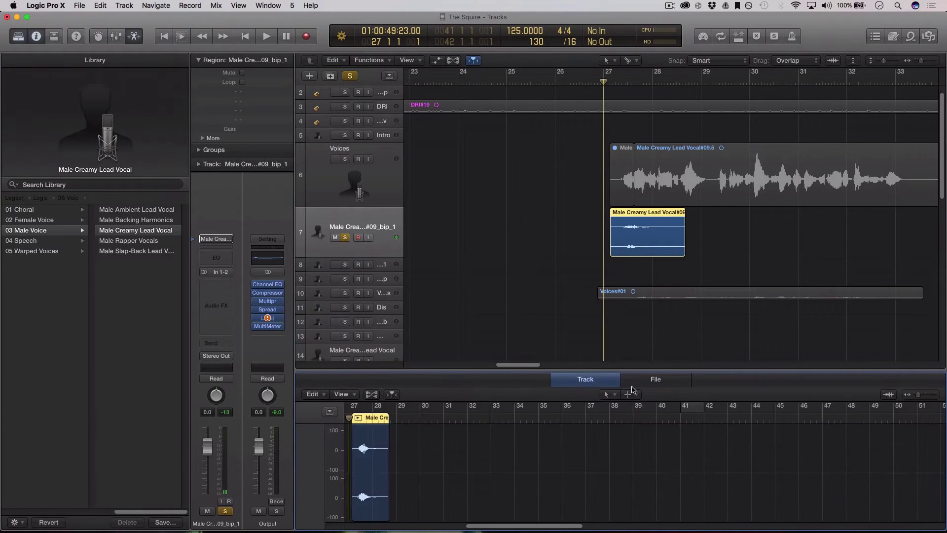
click(649, 381)
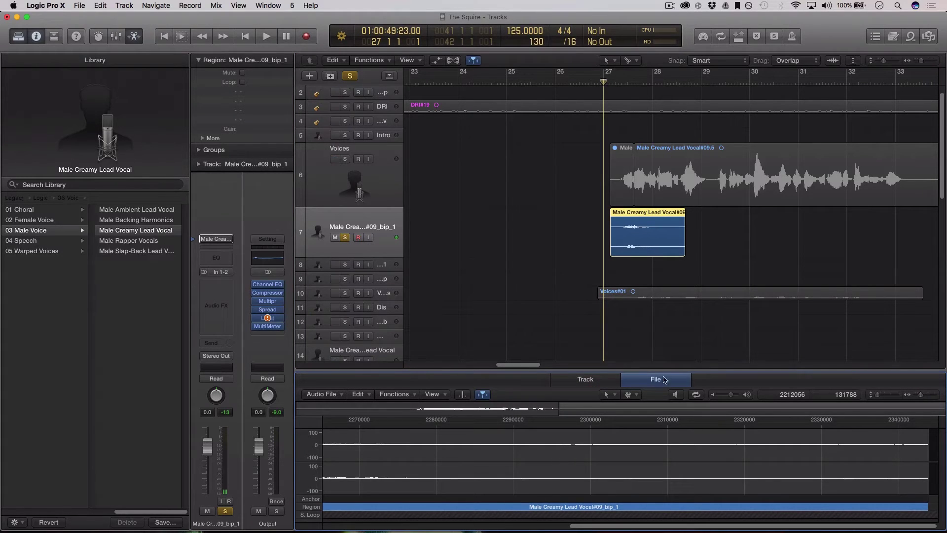
click(393, 394)
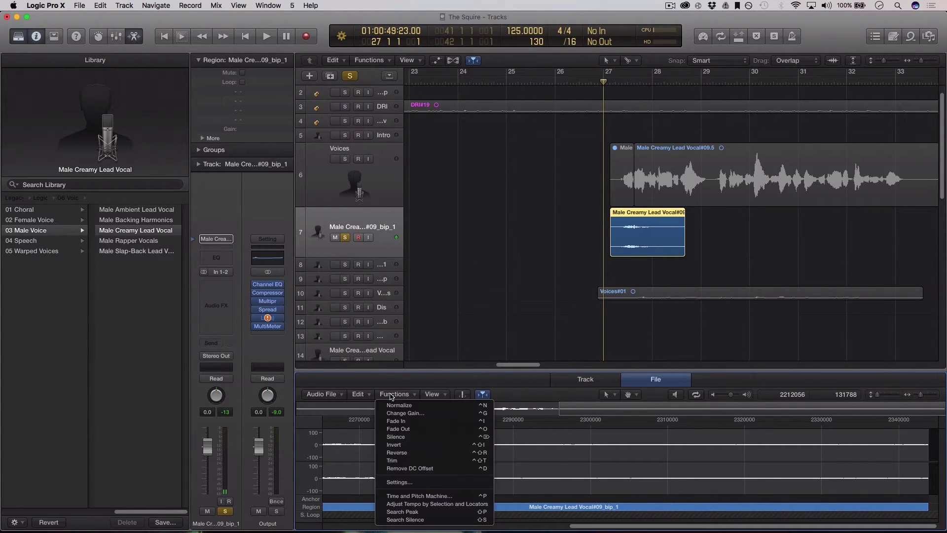
click(414, 453)
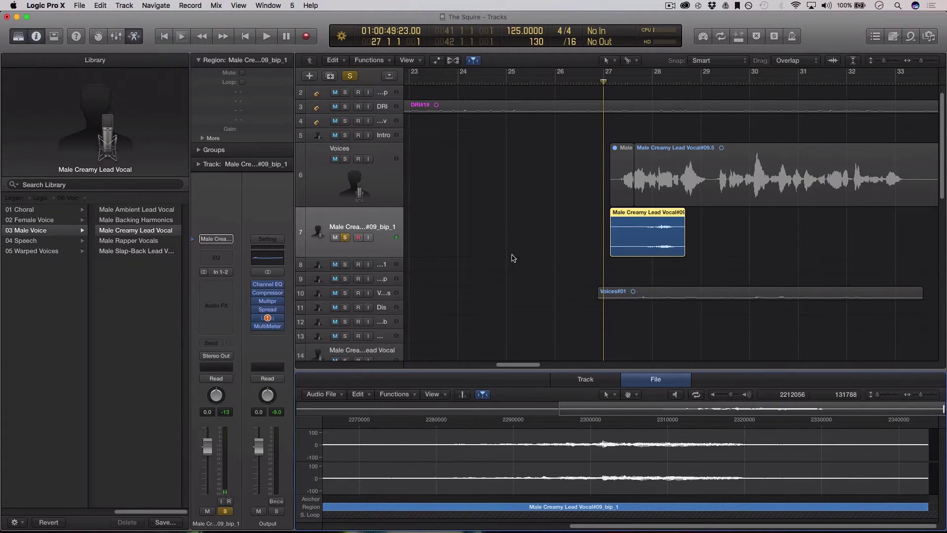
Audition the reversed region from just before bar 27 and replay it to locate the peak of its swell
drag(607, 80, 595, 82)
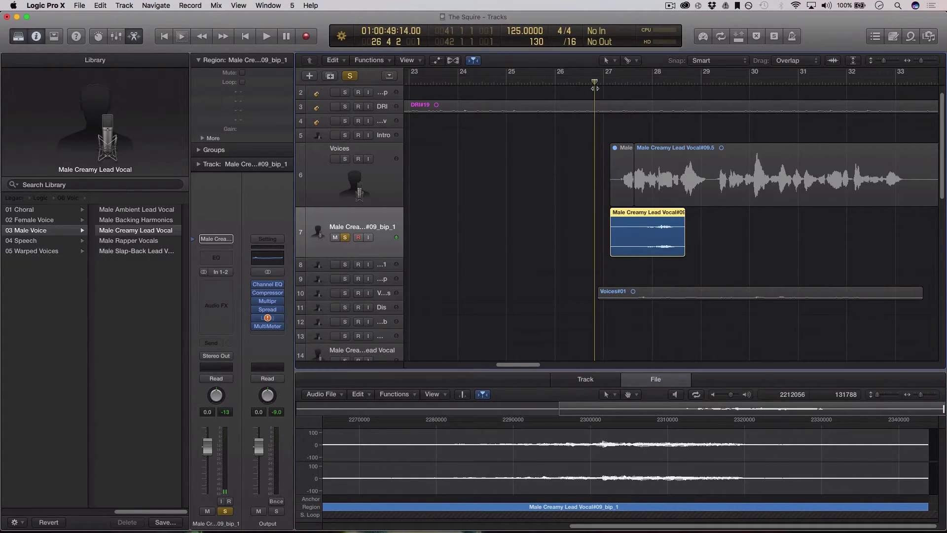
key(space)
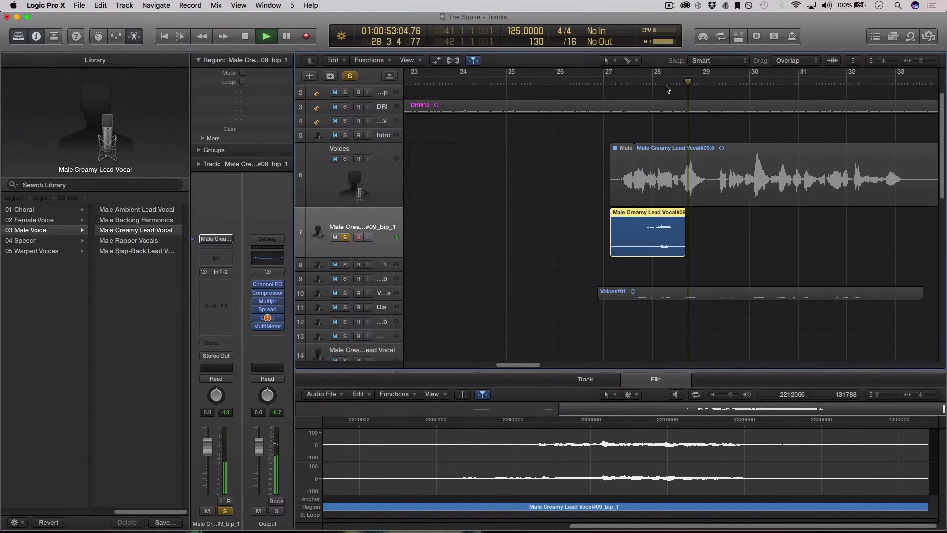
key(space)
key(comma)
key(comma)
scroll(689, 158, up, 8)
scroll(694, 167, down, 3)
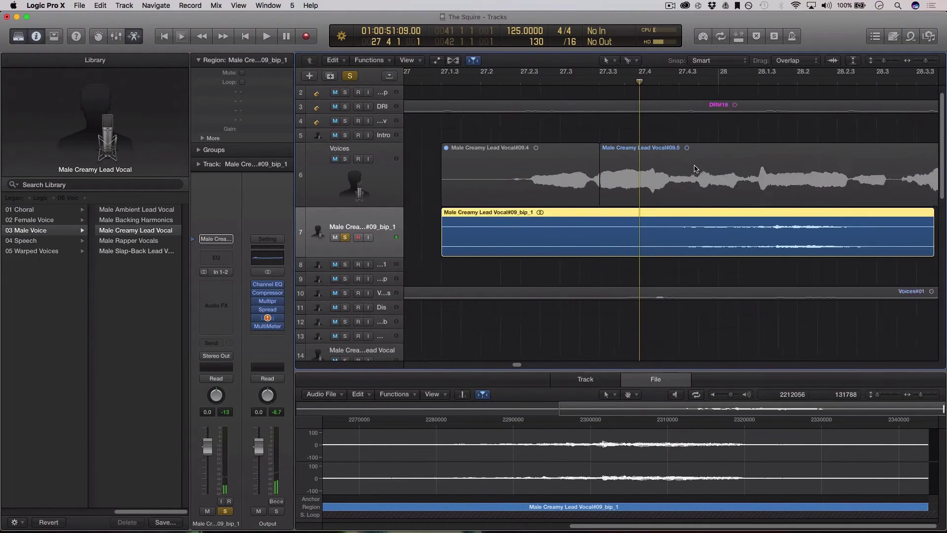
drag(708, 82, 665, 111)
key(space)
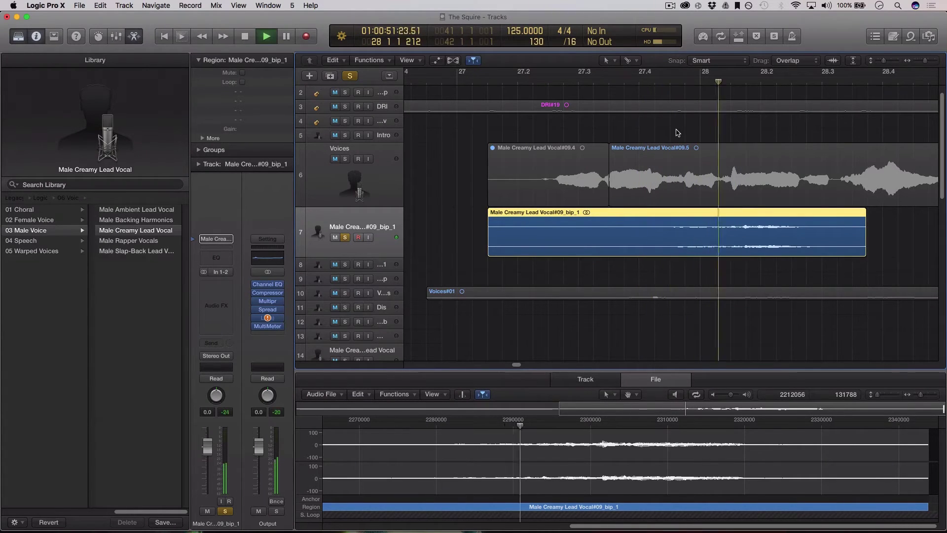
key(r)
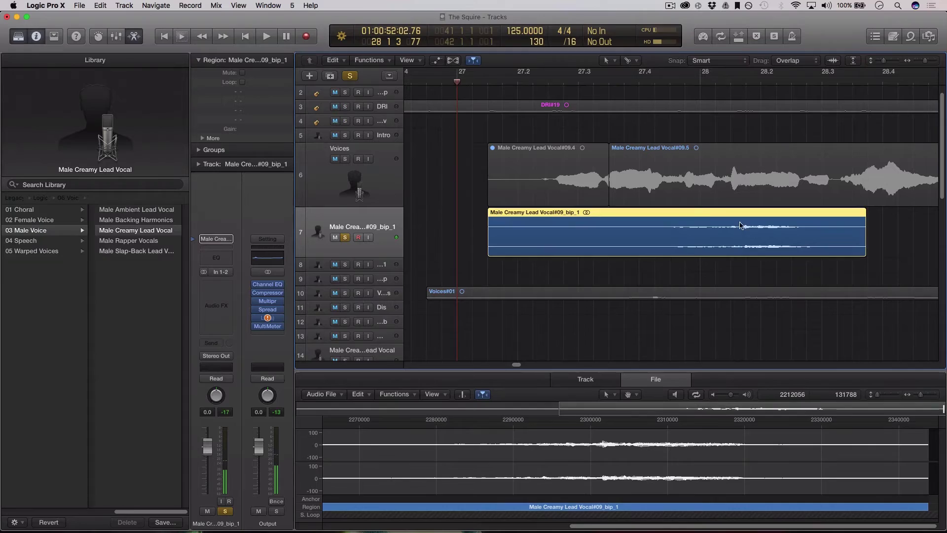
key(space)
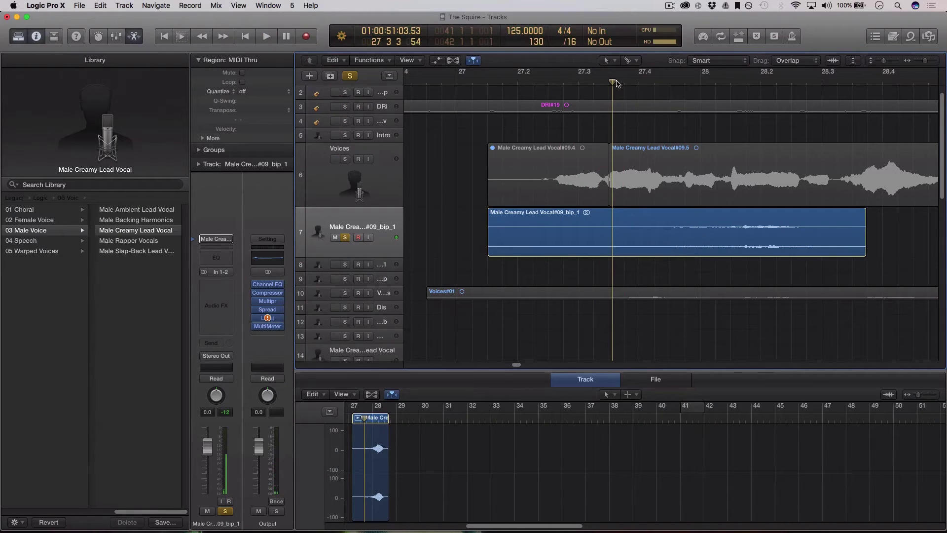
Split the reversed region at the peak of its swell, shortly after bar 28, and delete the part behind the cut
click(679, 80)
key(t)
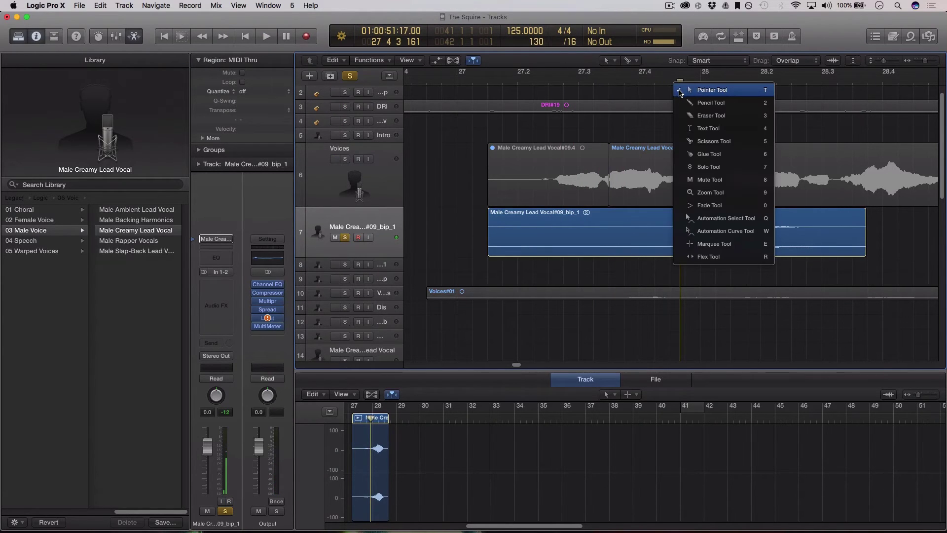
click(725, 141)
drag(739, 233, 741, 236)
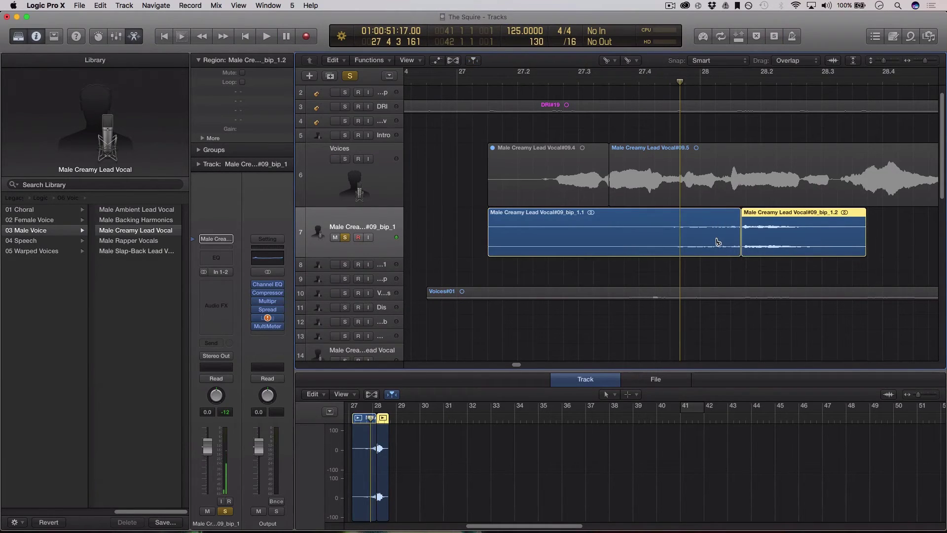
key(t)
key(t)
click(799, 236)
key(Delete)
Move the trimmed reversed region earlier so that it ends between 27.2 and 27.3, where the vocal's first word begins
drag(646, 228, 515, 238)
key(super+Left)
key(super+Left)
key(super+Left)
key(super+Left)
scroll(555, 242, left, 2)
key(super+Right)
key(super+Right)
key(super+Right)
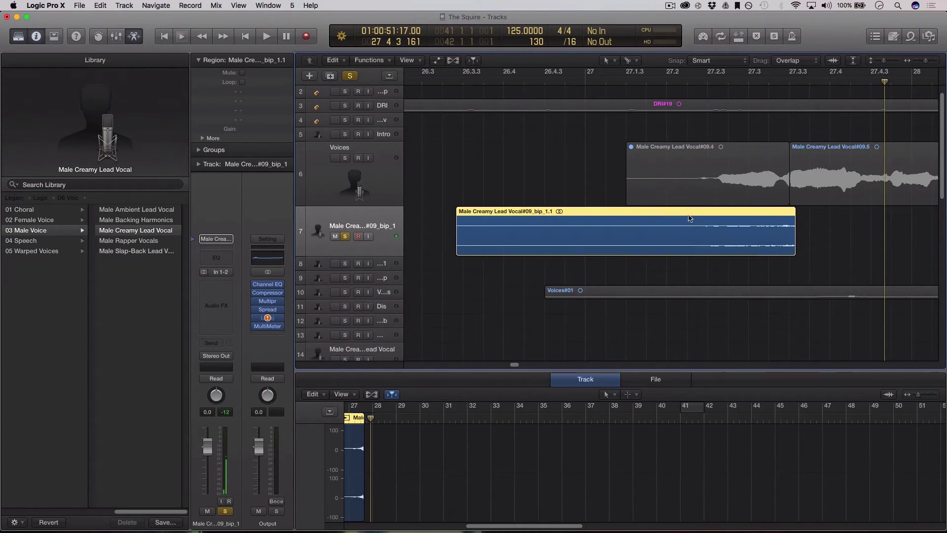
drag(688, 217, 628, 215)
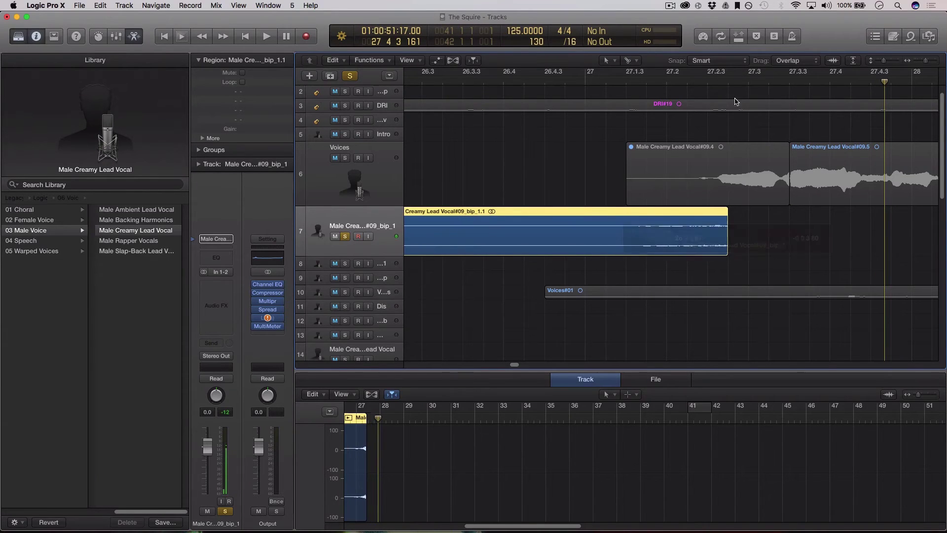
Solo the Voices track together with the bounced track and unmute the short first region on Voices
drag(674, 82, 611, 85)
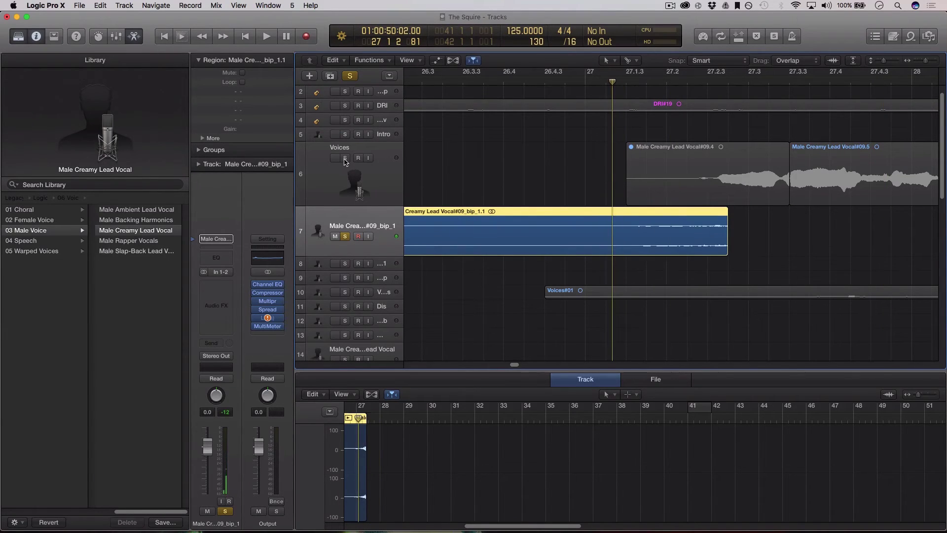
click(345, 159)
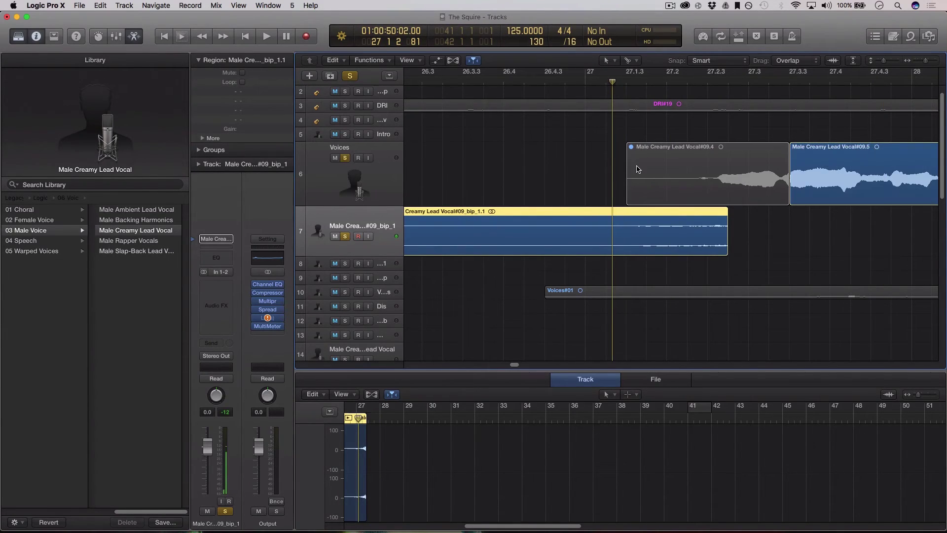
click(689, 175)
key(ctrl+m)
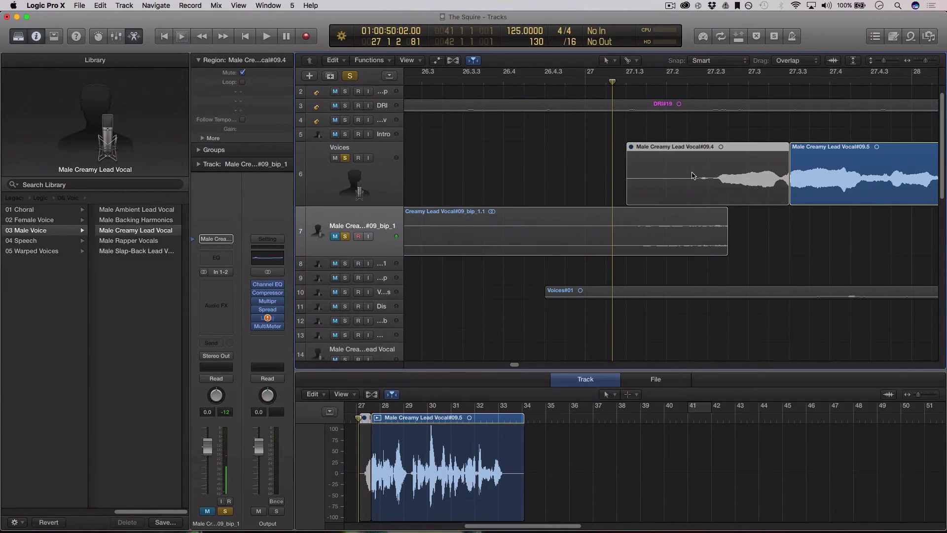
key(ctrl+m)
right_click(703, 167)
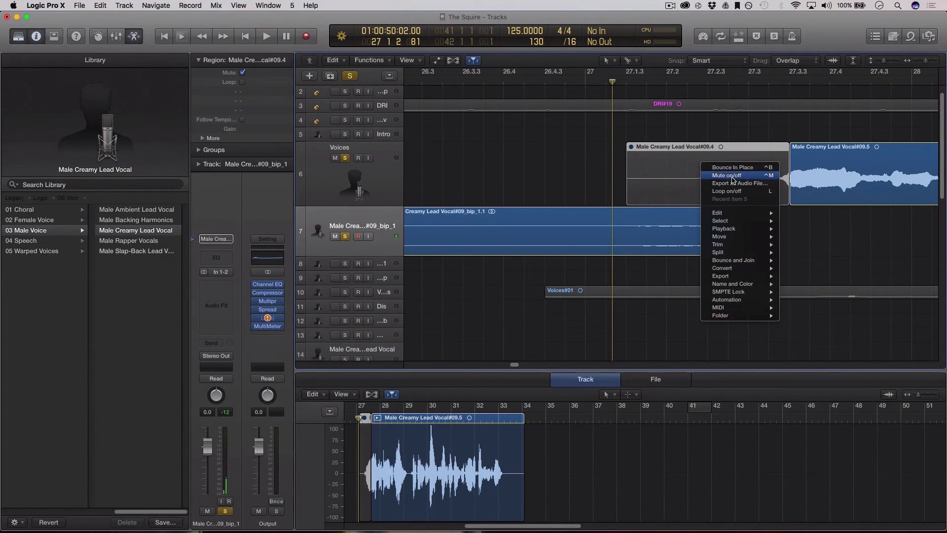
click(715, 175)
Play the two soloed tracks together from just before bar 26 through the vocal's entrance
key(super+Left)
key(super+Left)
key(super+Left)
key(super+Left)
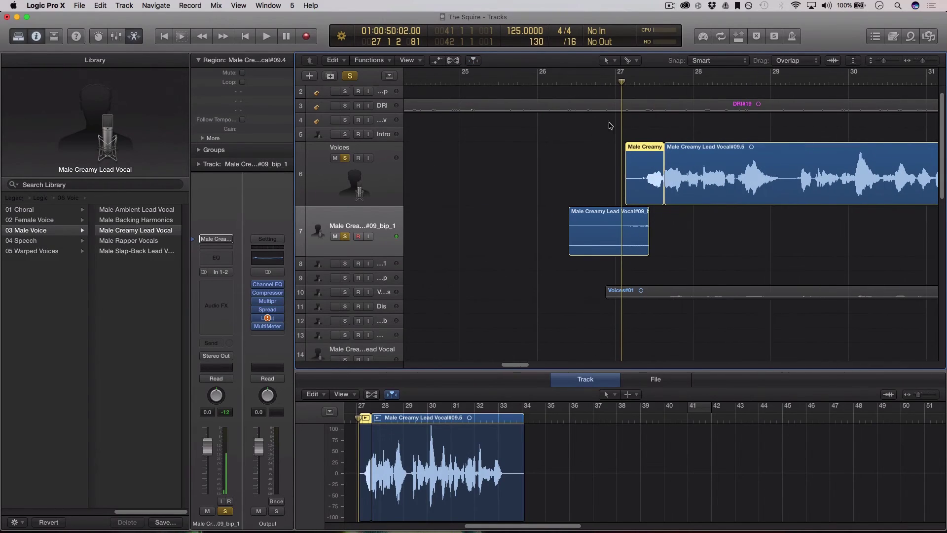
click(522, 87)
key(space)
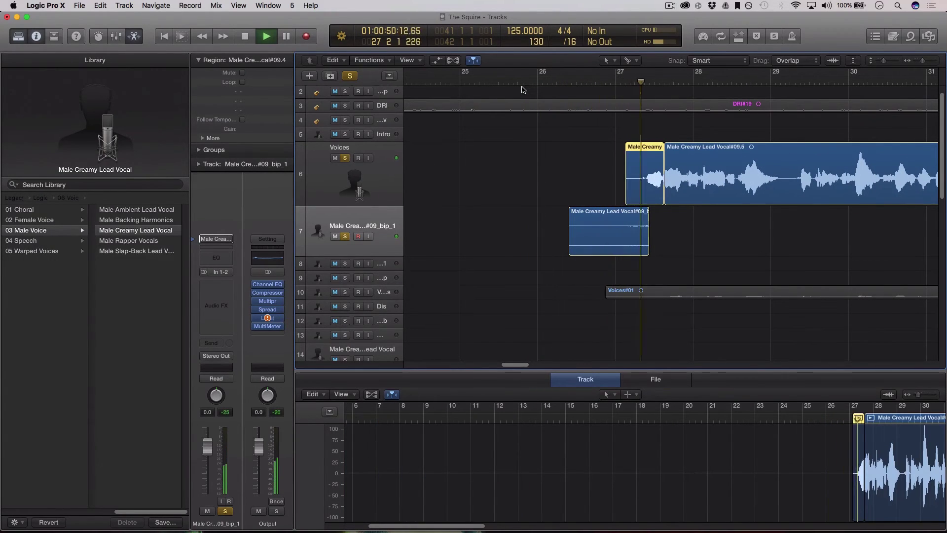
key(space)
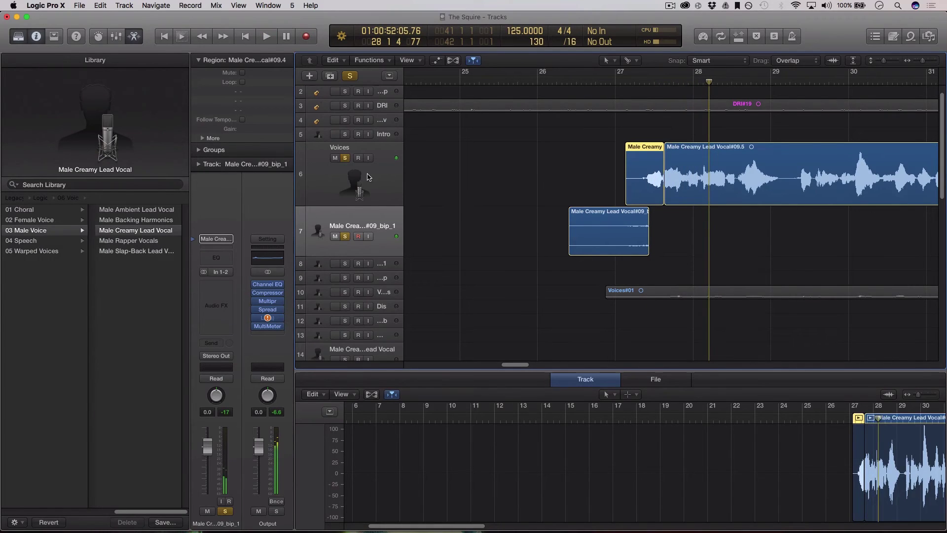
Lower the reverb output of Space Designer on the Voices track and audition the vocal from just after bar 26
click(368, 178)
click(220, 326)
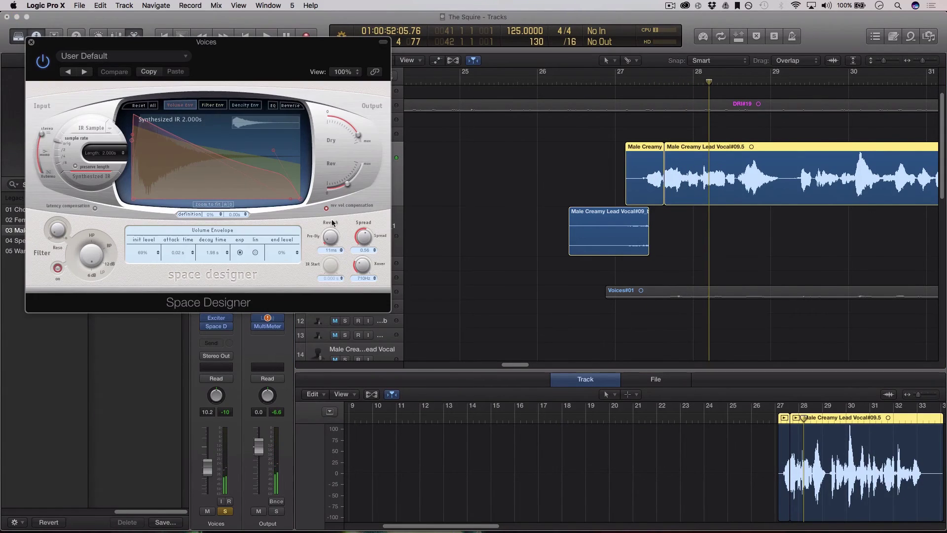
click(557, 82)
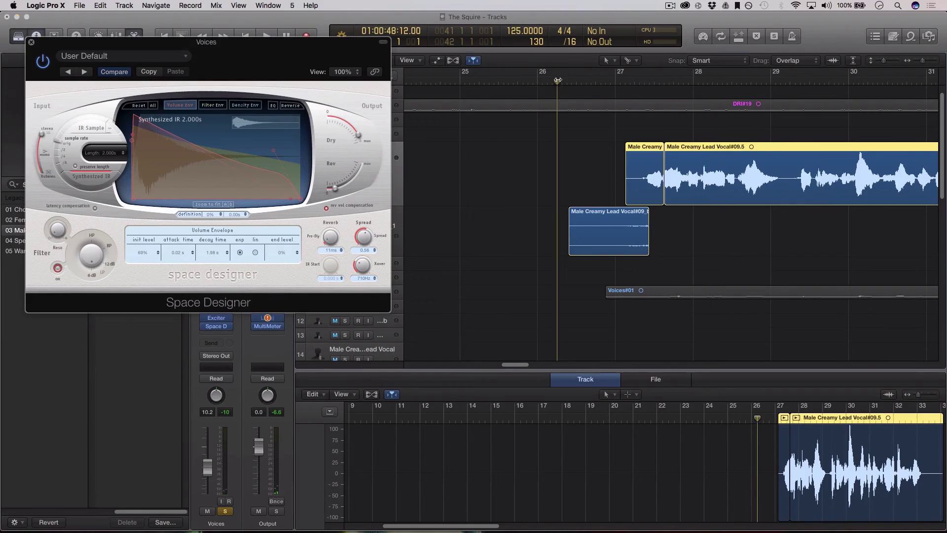
key(space)
drag(336, 188, 337, 187)
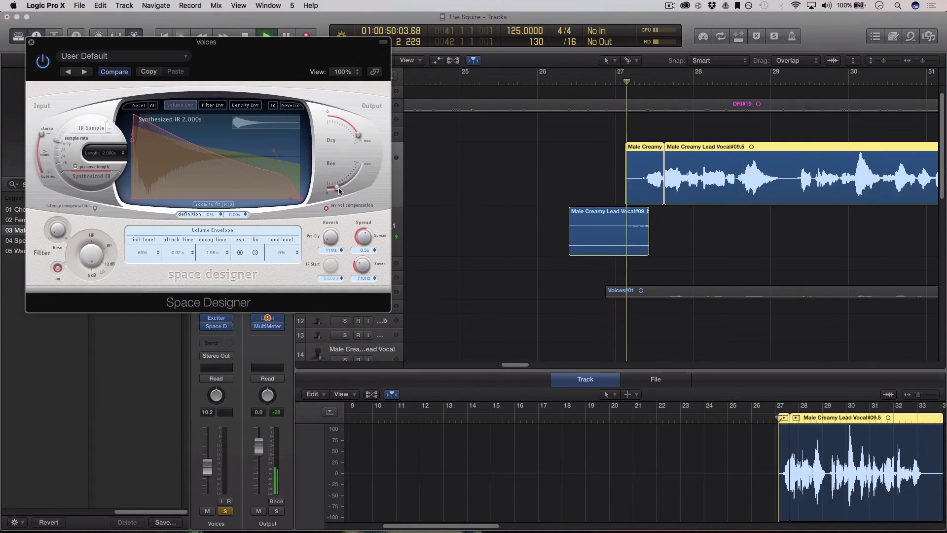
key(space)
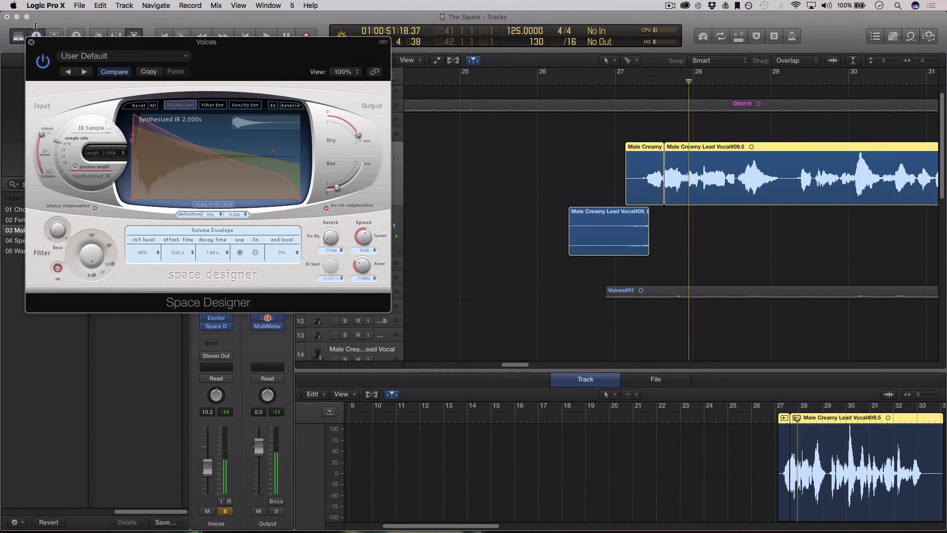
click(31, 44)
Mute track 1 and take both Voices and the bounced track out of solo
scroll(558, 178, up, 1)
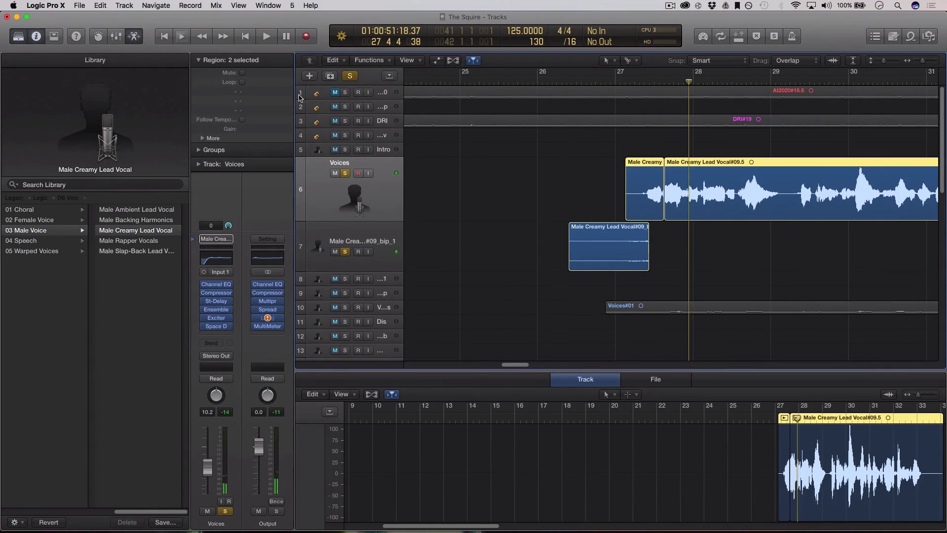
click(334, 92)
click(345, 173)
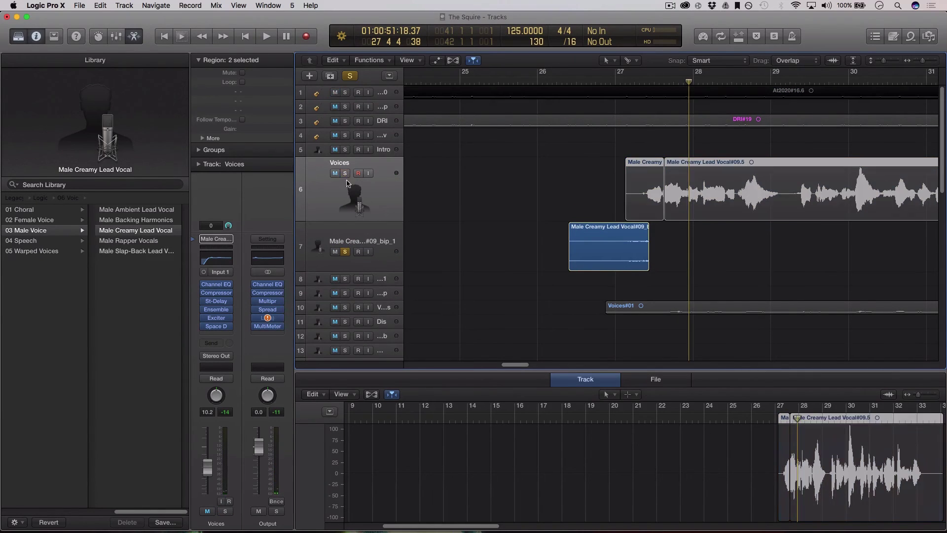
click(348, 253)
Play the full mix from shortly after bar 25 through the vocal's entrance and replay it from just before bar 26
drag(584, 83, 472, 96)
key(space)
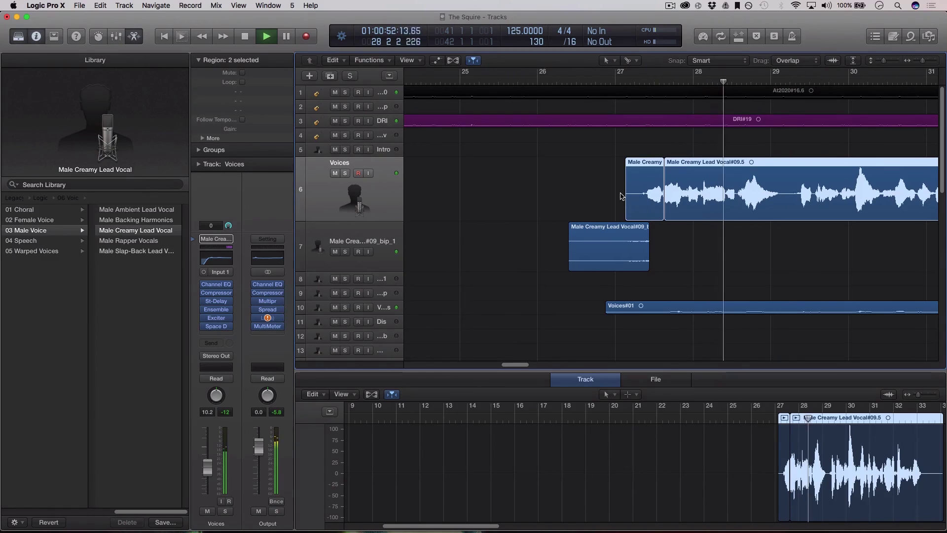
key(space)
drag(666, 74, 604, 89)
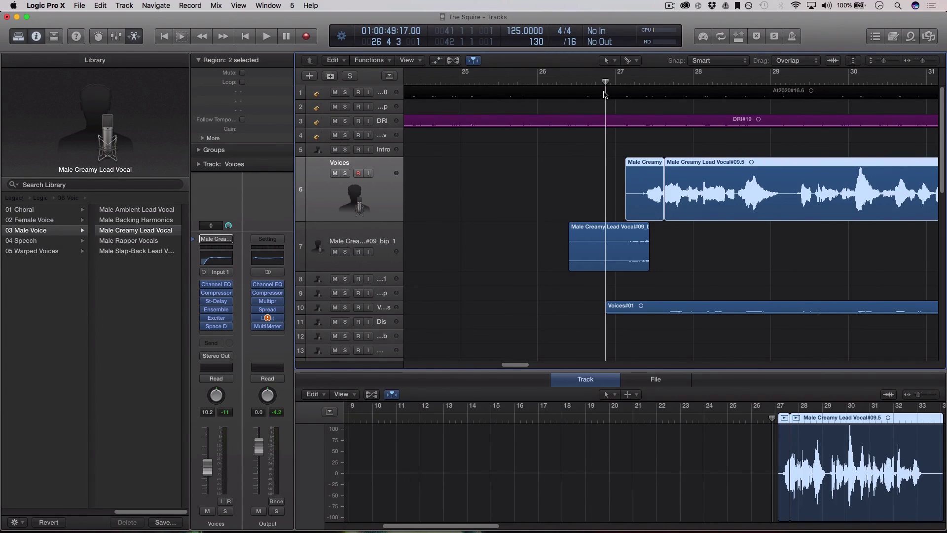
drag(572, 87, 532, 89)
key(space)
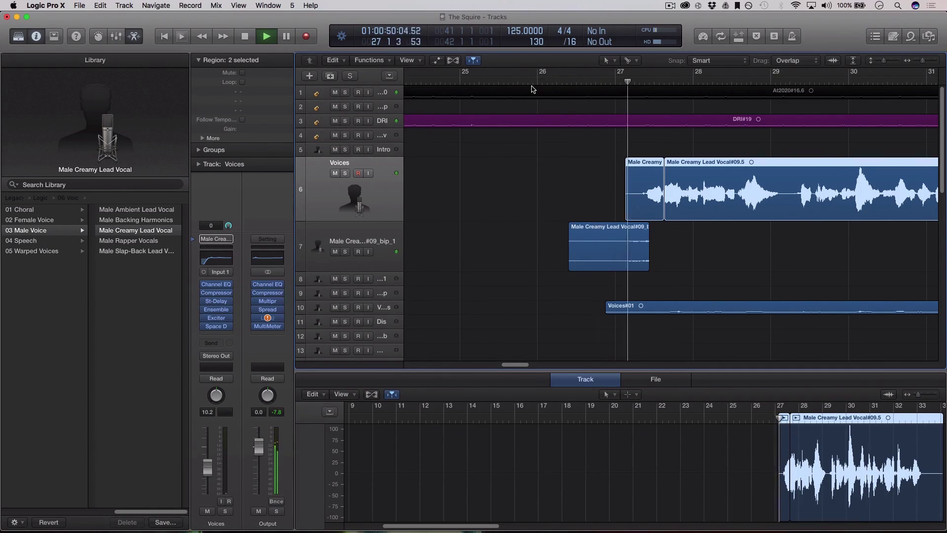
key(space)
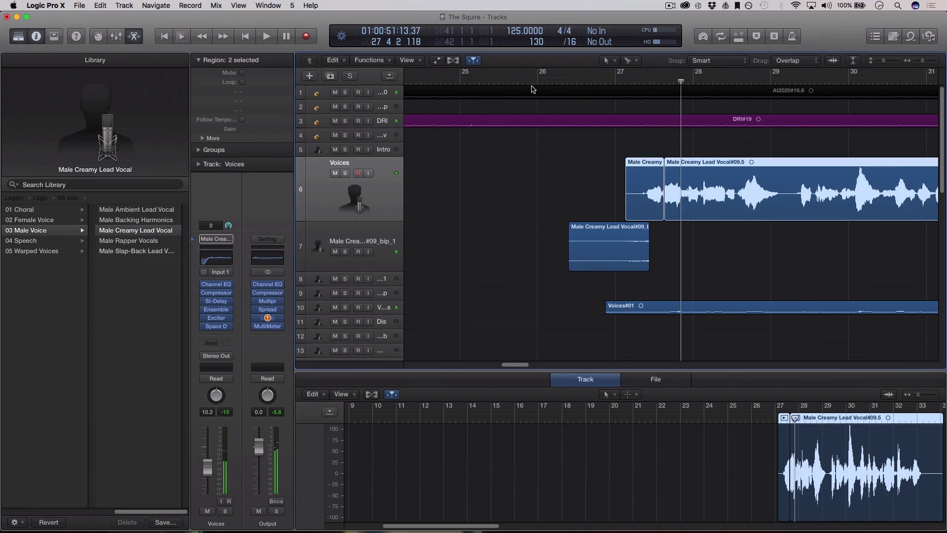